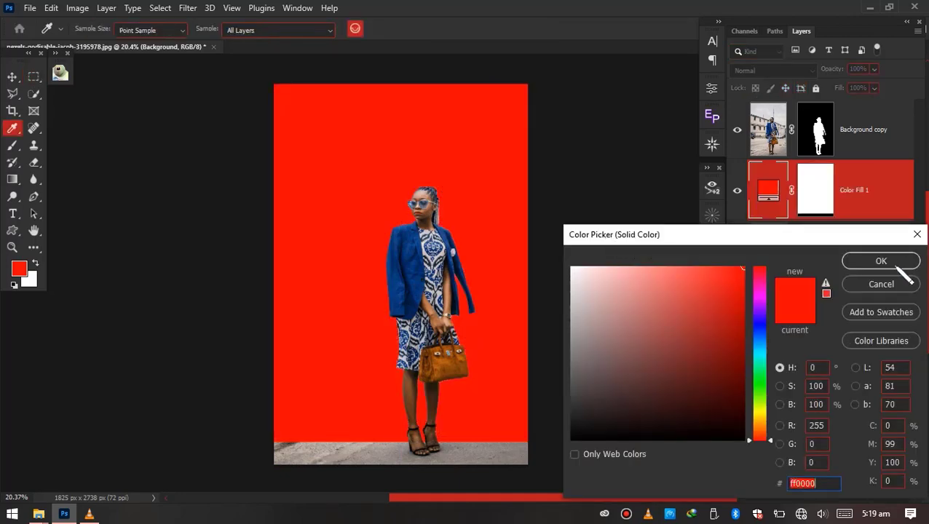
Confirm the solid color fill as red ff0000 and convert the Color Fill 1 layer to a smart object
click(882, 262)
key(m)
right_click(890, 220)
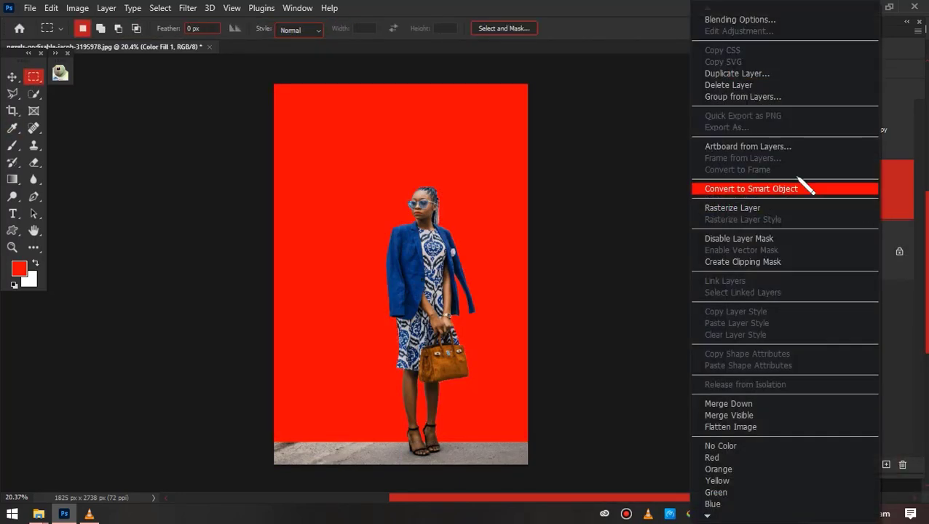
click(799, 186)
Open the Eye Candy 7 filter on the red fill layer and choose the gray Concrete preset of Brick Wall
click(188, 8)
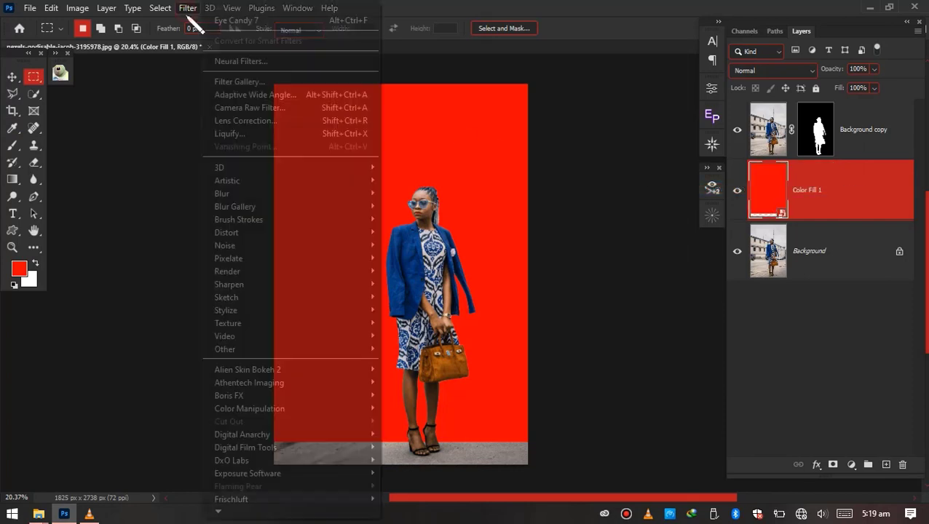
mouse_move(362, 474)
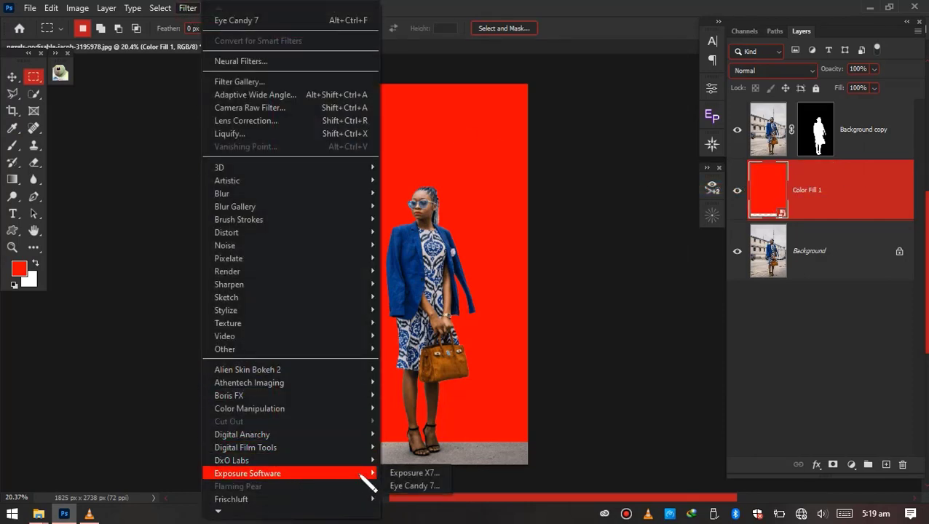
click(404, 486)
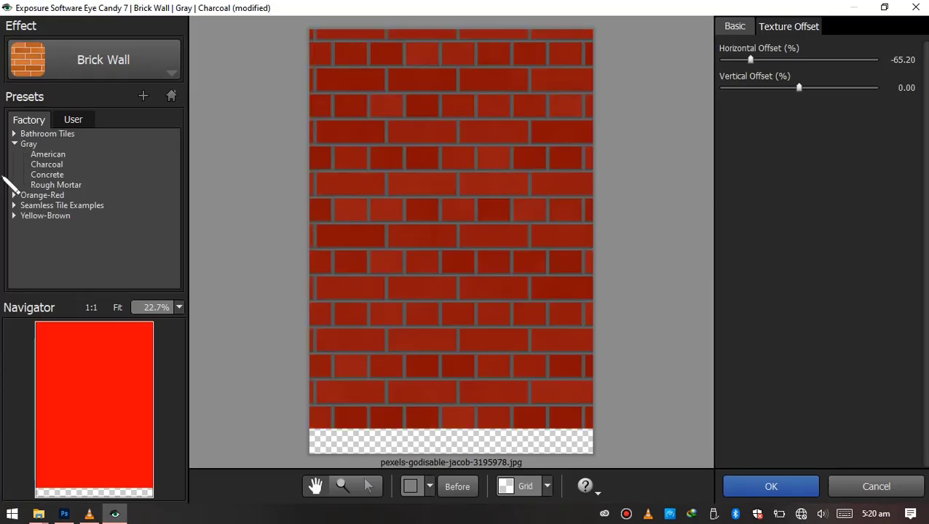
click(46, 155)
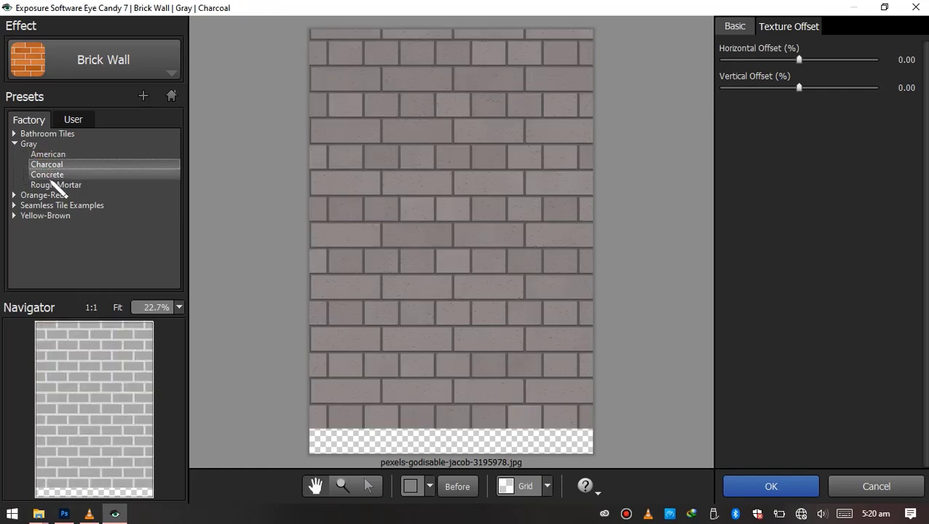
click(53, 179)
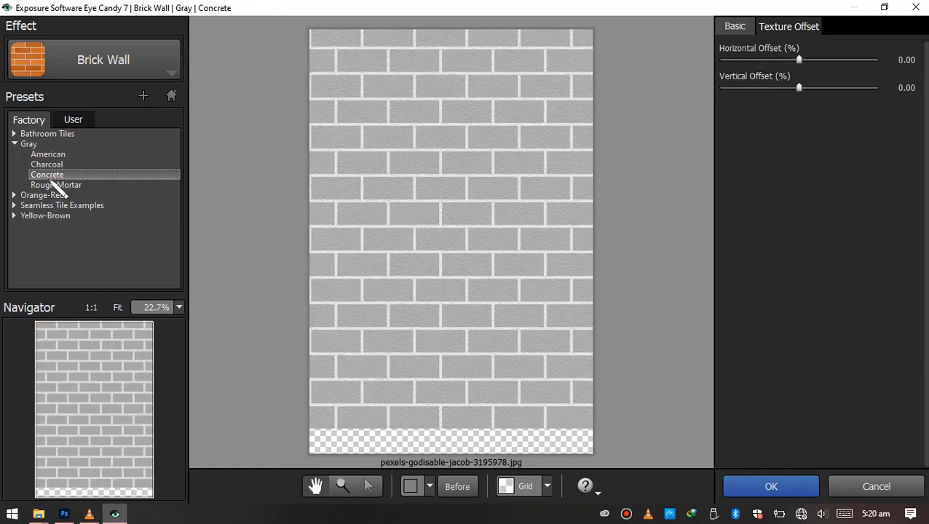
Change the brick color of the wall texture to a dark orange-red
click(734, 27)
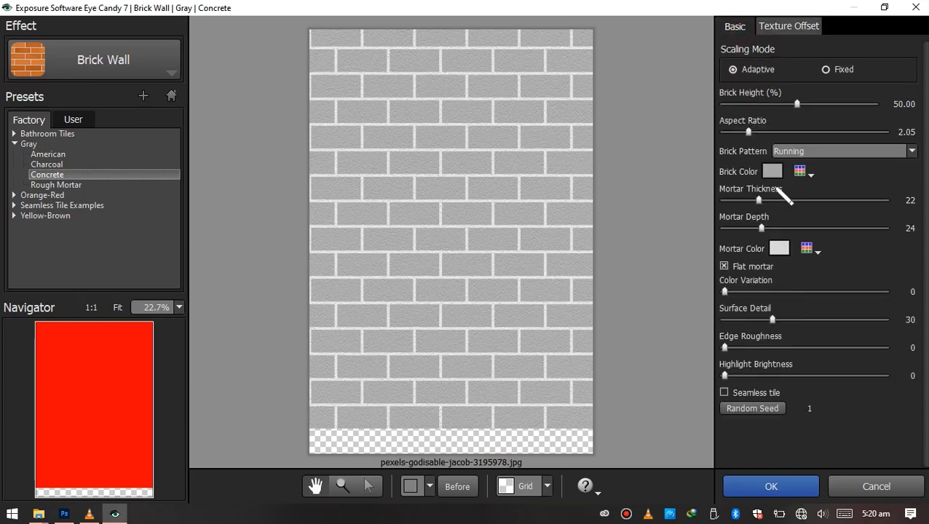
click(772, 171)
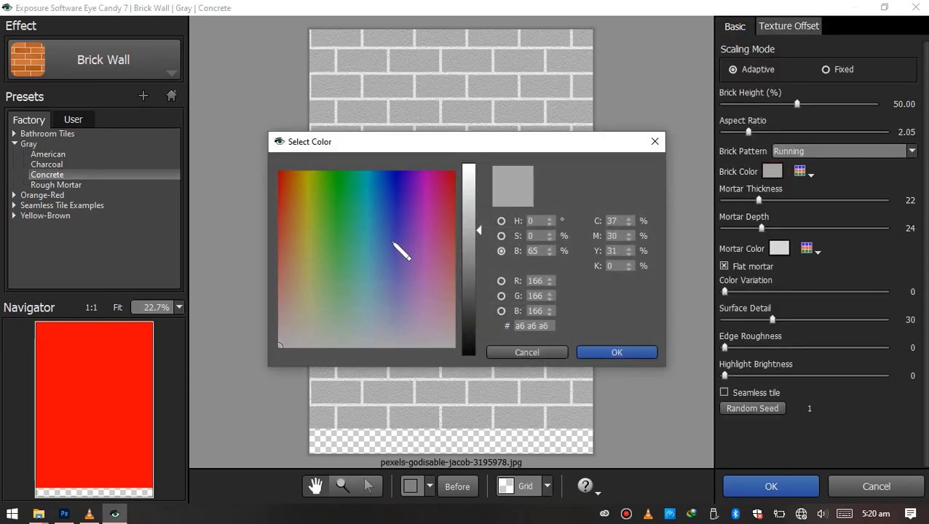
click(282, 195)
click(610, 354)
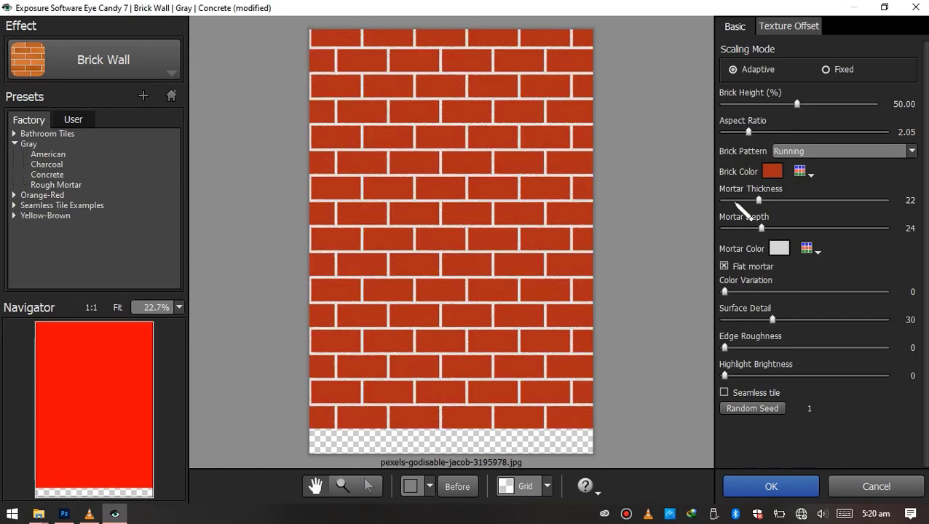
Set the mortar thickness to 40 and the mortar color to the darker gray acacac
drag(734, 201, 785, 222)
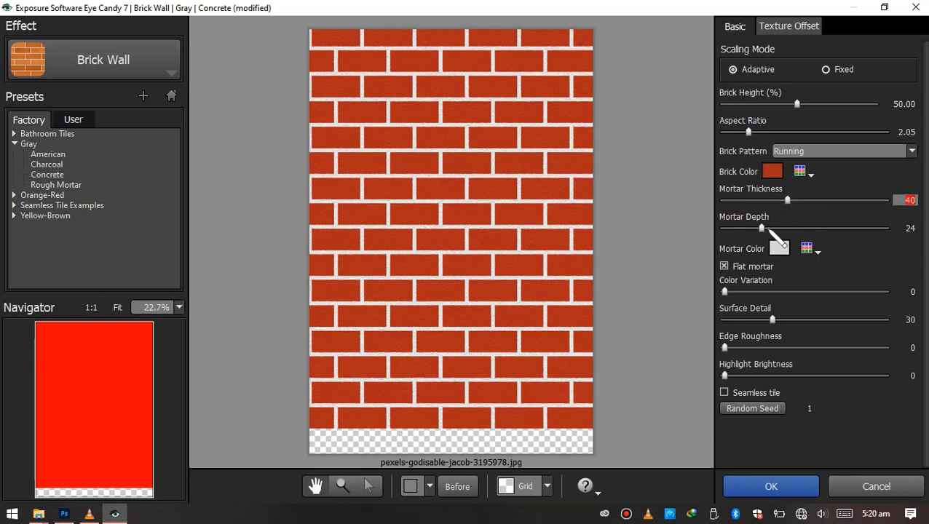
click(779, 248)
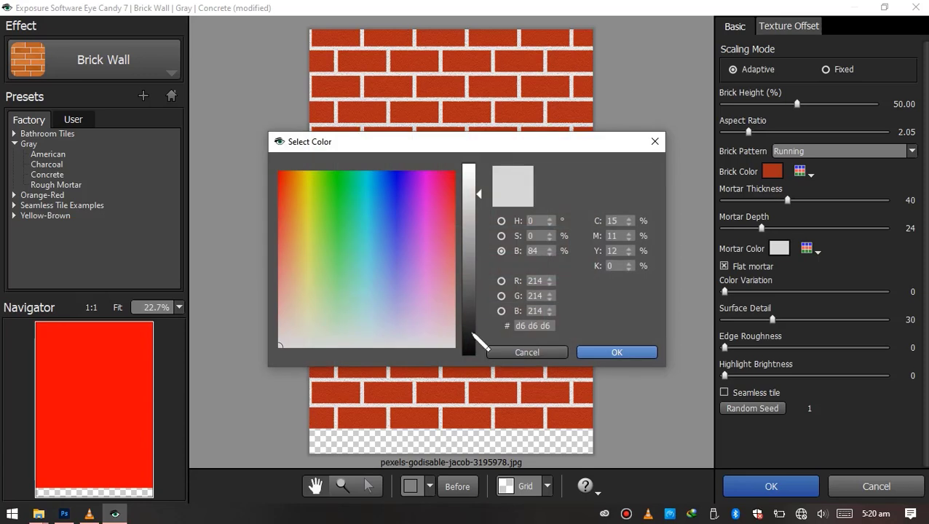
click(281, 226)
mouse_move(476, 218)
mouse_down()
mouse_move(477, 172)
mouse_move(477, 225)
mouse_up()
click(525, 198)
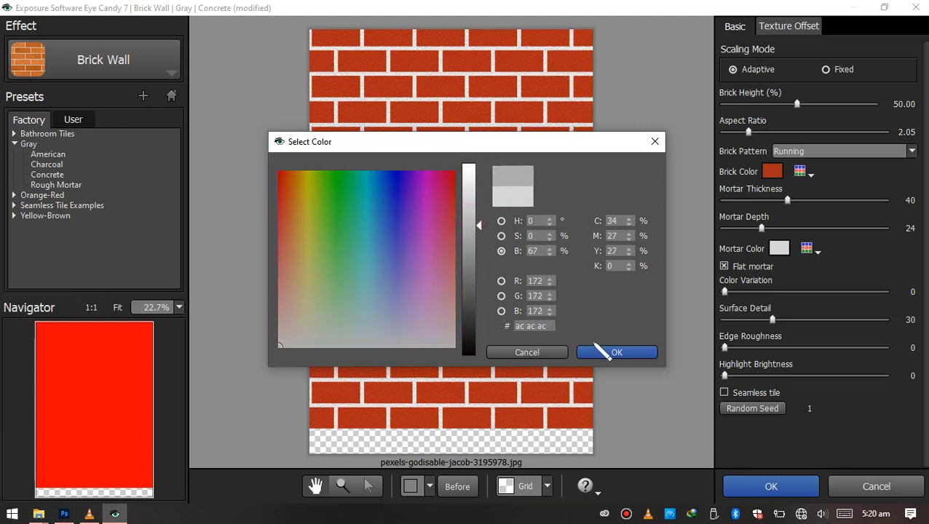
click(606, 354)
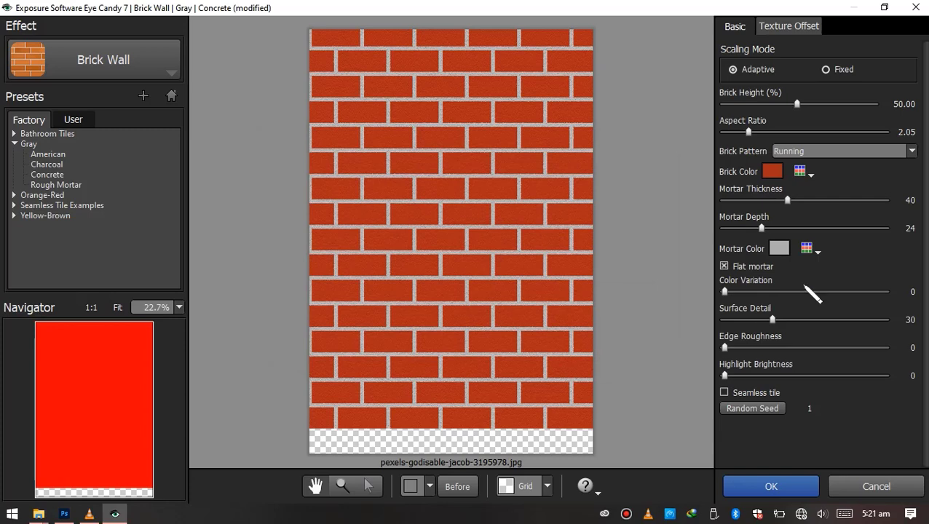
Set color variation to 26 and surface detail to 67, and apply the brick wall filter
click(743, 292)
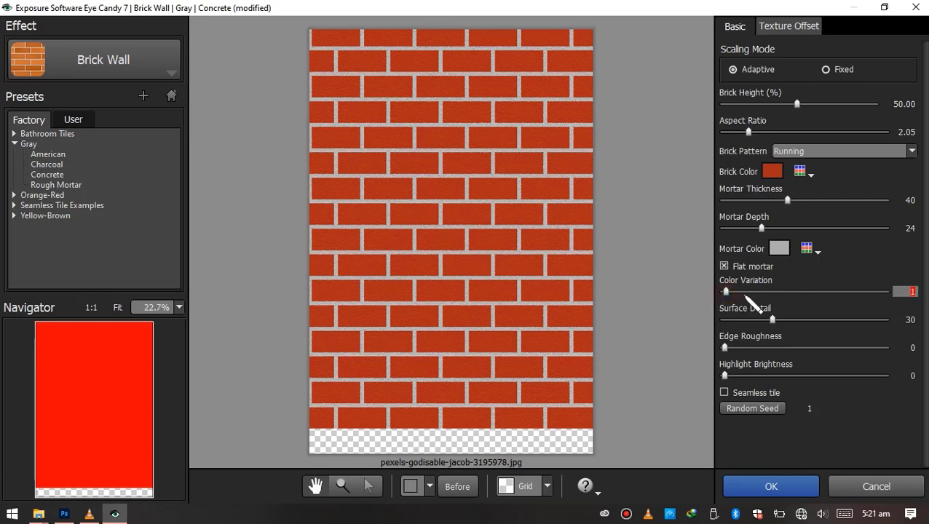
drag(744, 294, 832, 320)
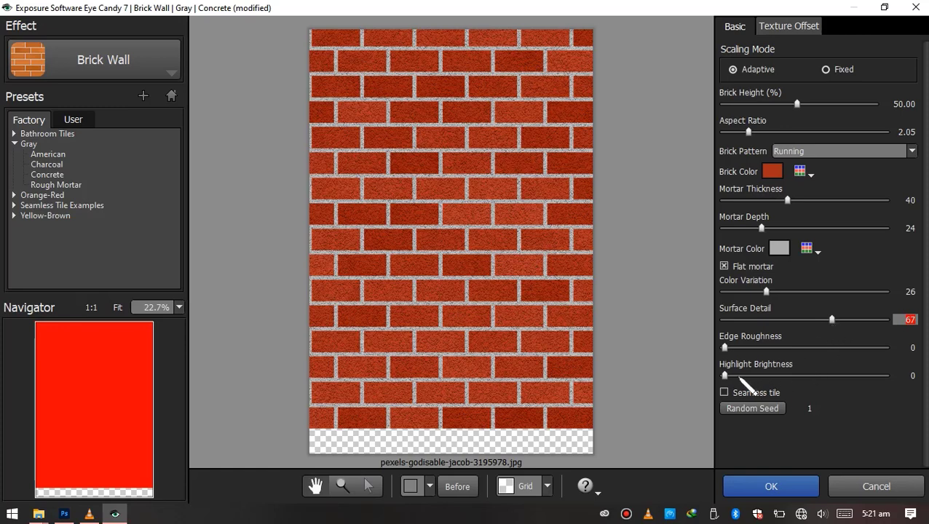
click(796, 489)
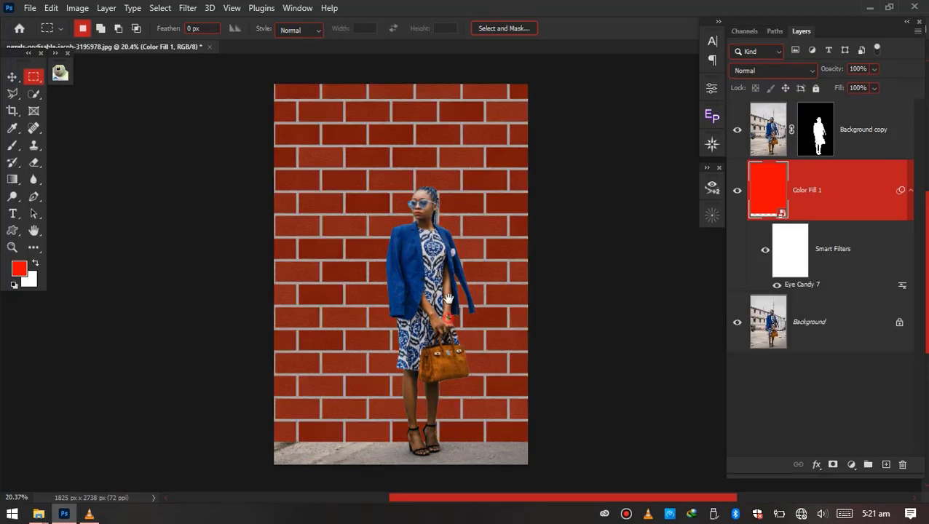
Distort the brick wall layer by pulling only its lower-left corner down, giving the wall a slanted base along the ground
scroll(445, 295, up, 4)
scroll(438, 287, down, 3)
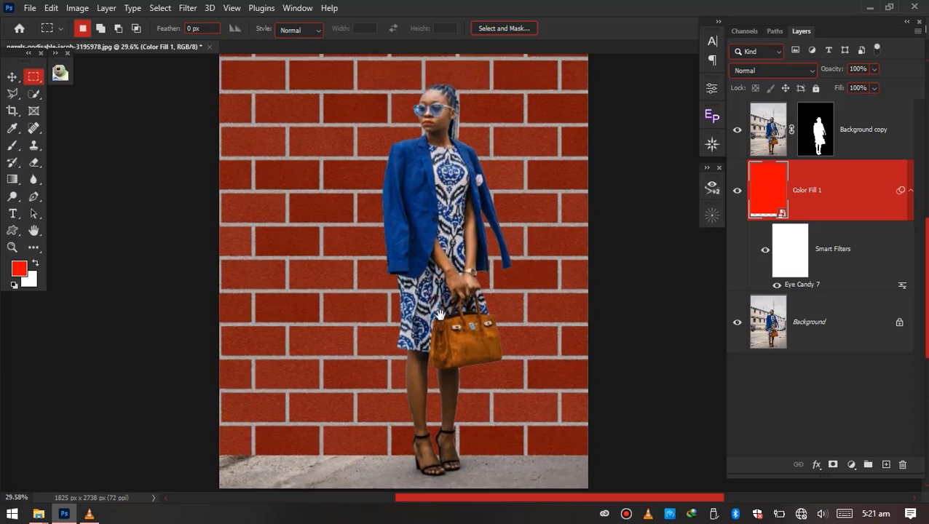
drag(438, 313, 438, 313)
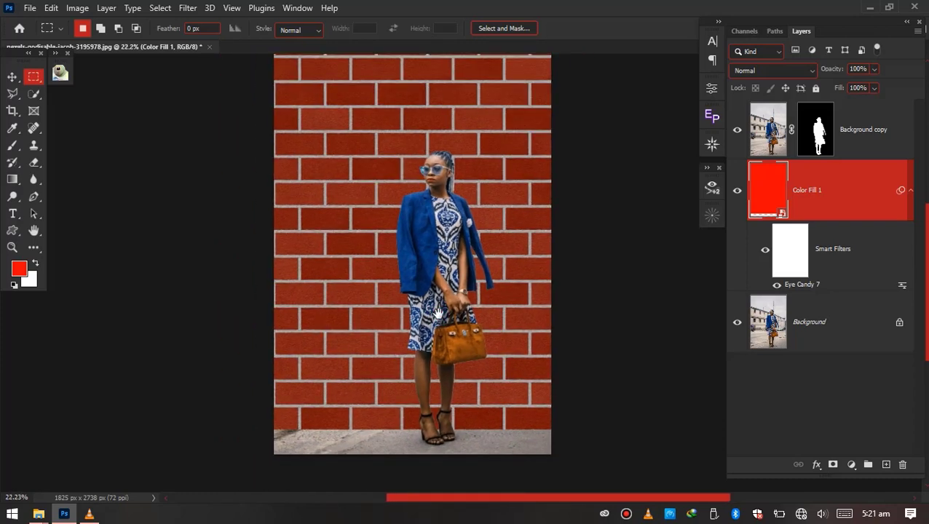
click(13, 76)
scroll(353, 268, down, 4)
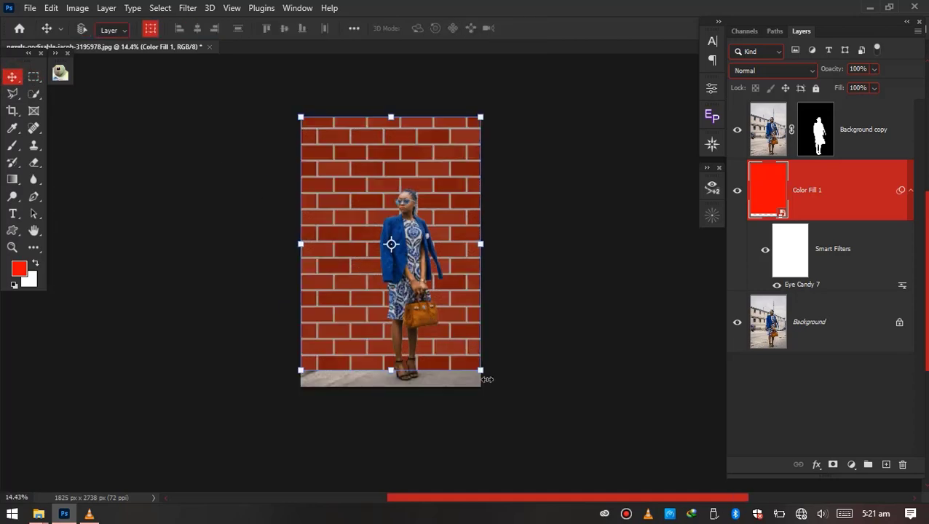
drag(447, 371, 295, 372)
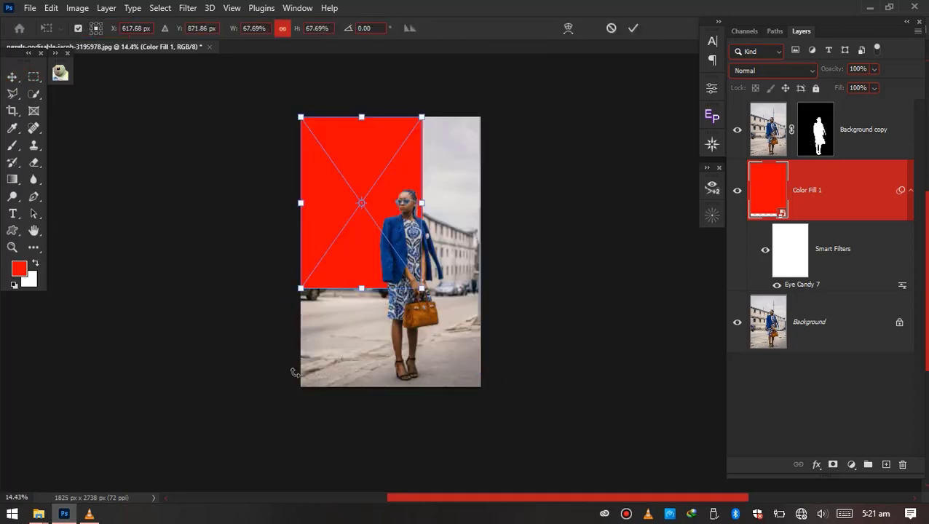
key(ctrl+z)
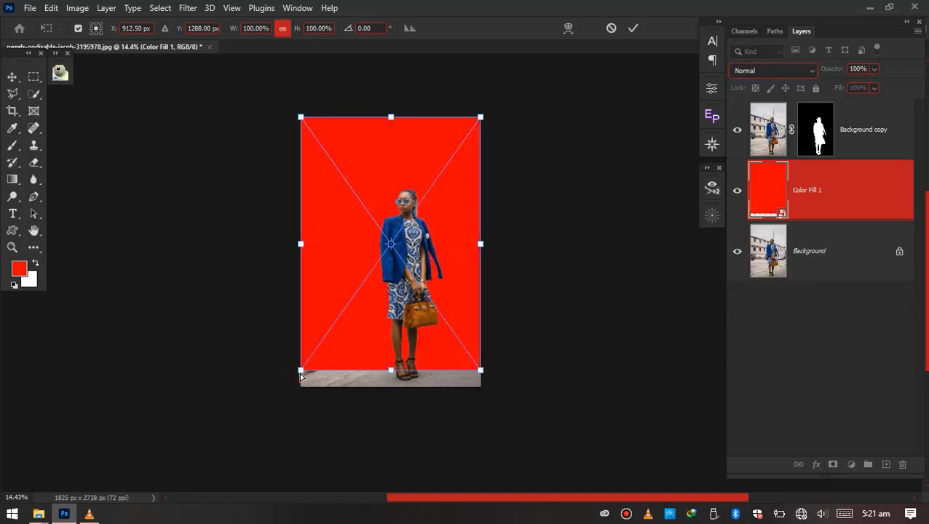
drag(301, 376, 303, 387)
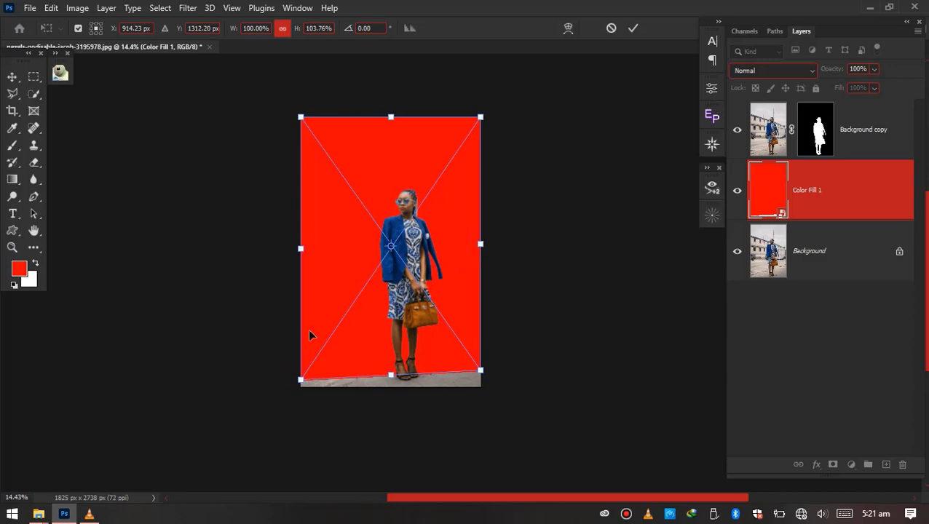
click(633, 28)
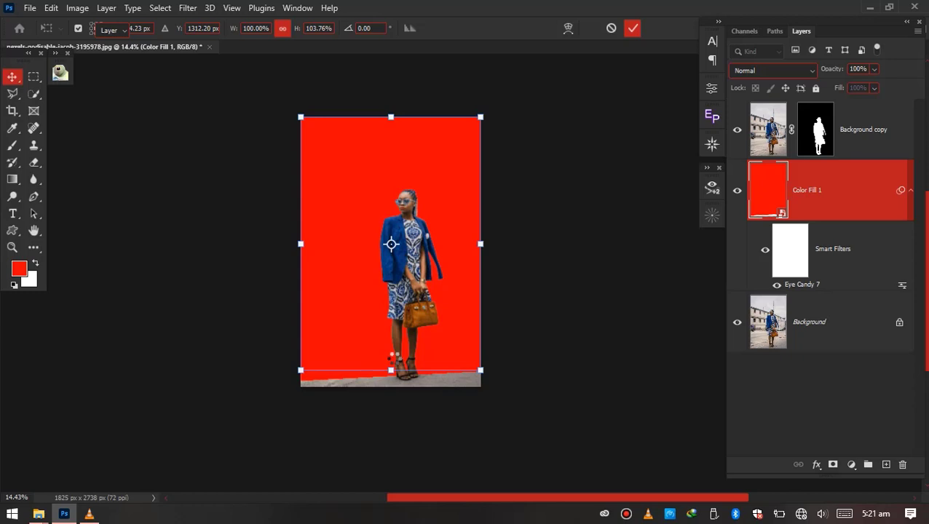
Move the brick wall layer slightly up so its slanted base sits behind the woman's ankles
scroll(393, 362, up, 4)
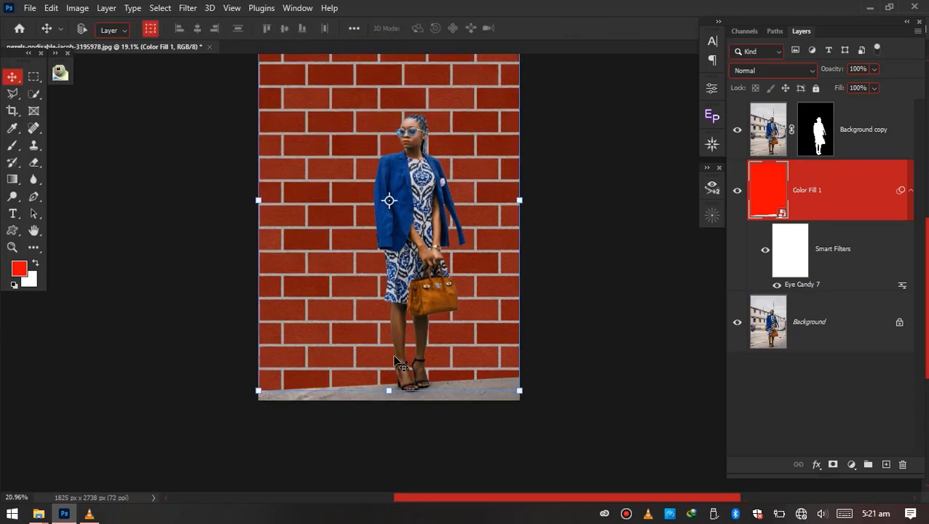
scroll(394, 362, up, 2)
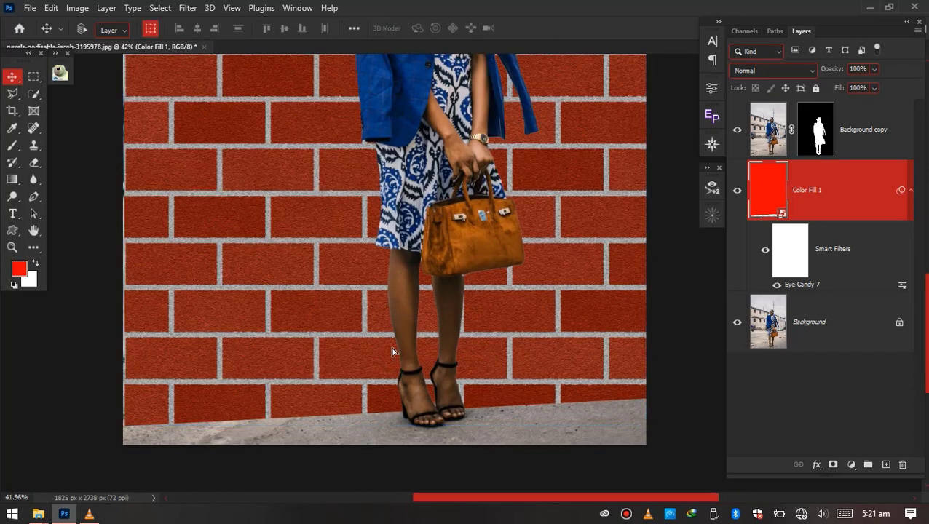
drag(394, 359, 392, 337)
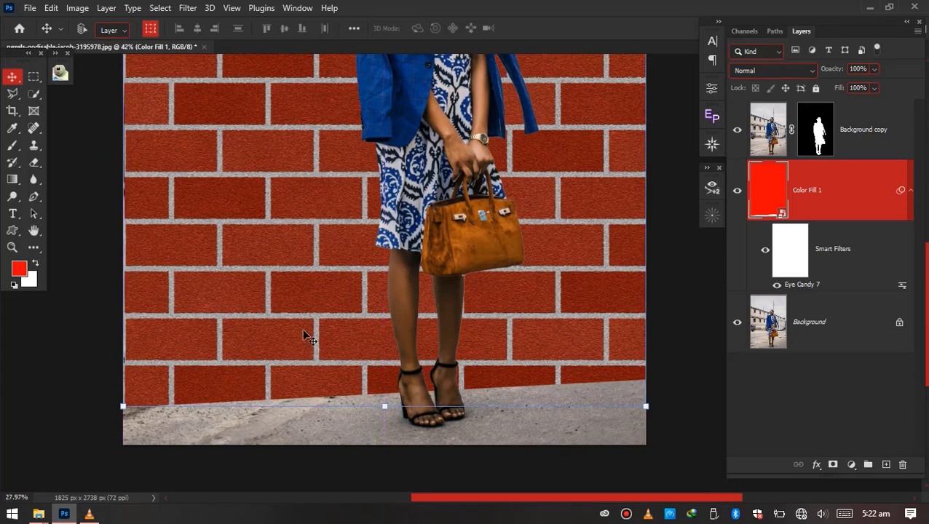
Add a Hue/Saturation adjustment layer above the brick wall and clip it to that layer
scroll(306, 336, down, 2)
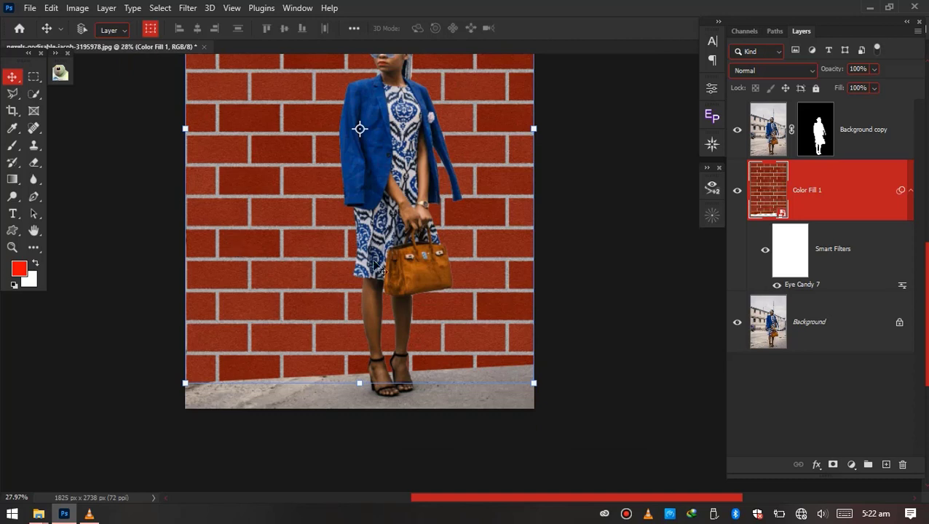
click(850, 464)
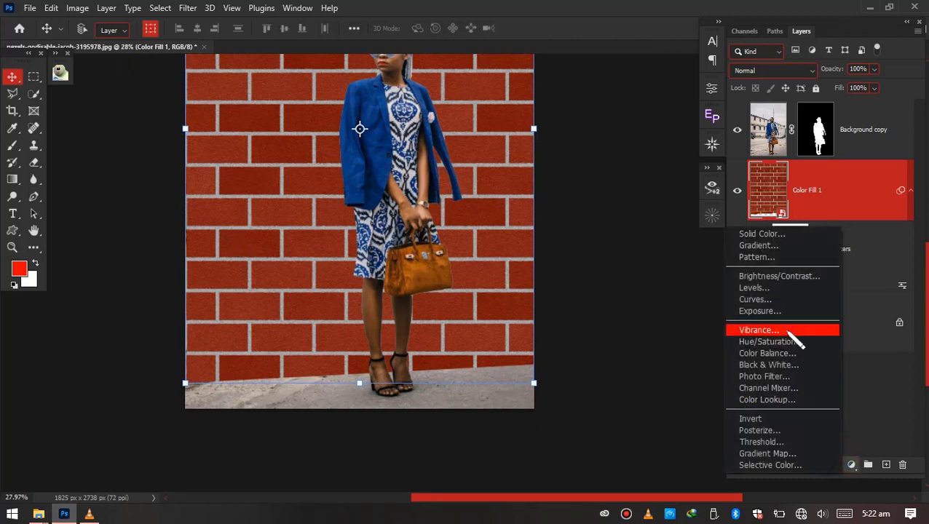
click(772, 341)
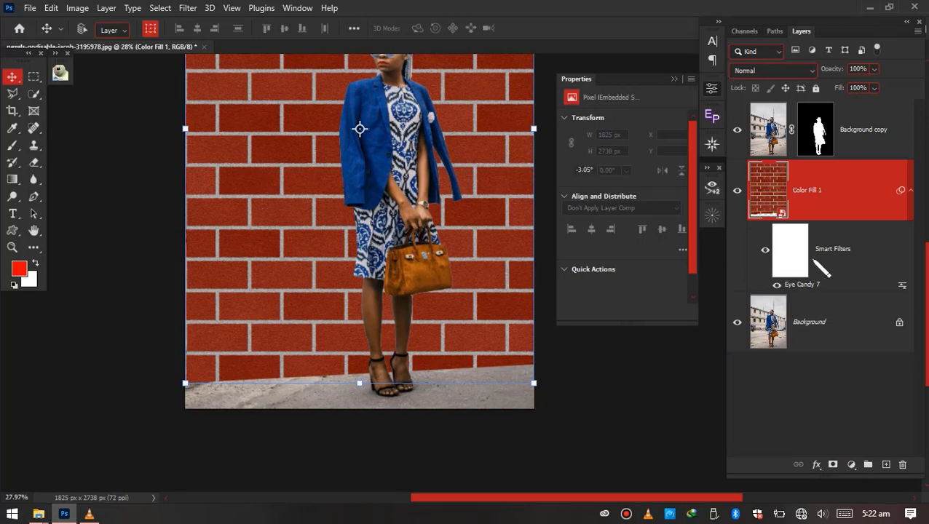
alt+click(861, 218)
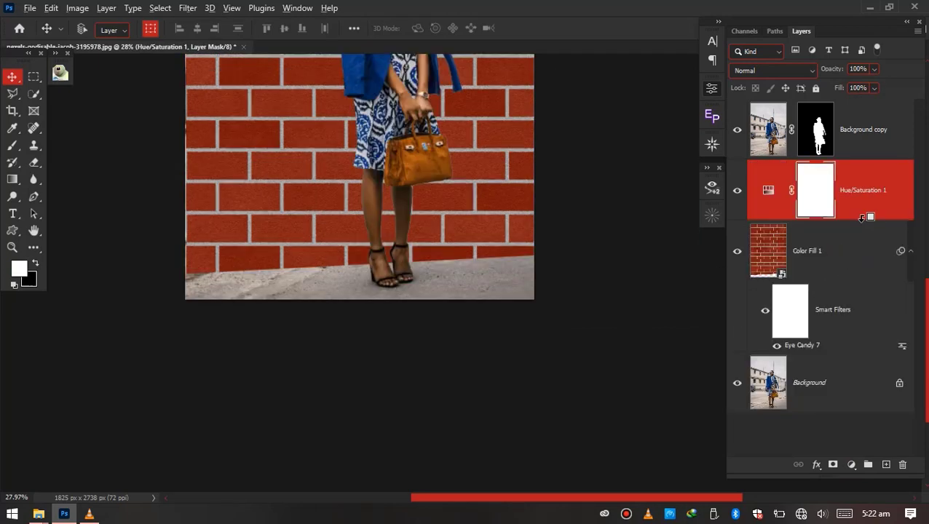
Lower the brick wall's saturation to -64 in the clipped Hue/Saturation adjustment
double_click(794, 189)
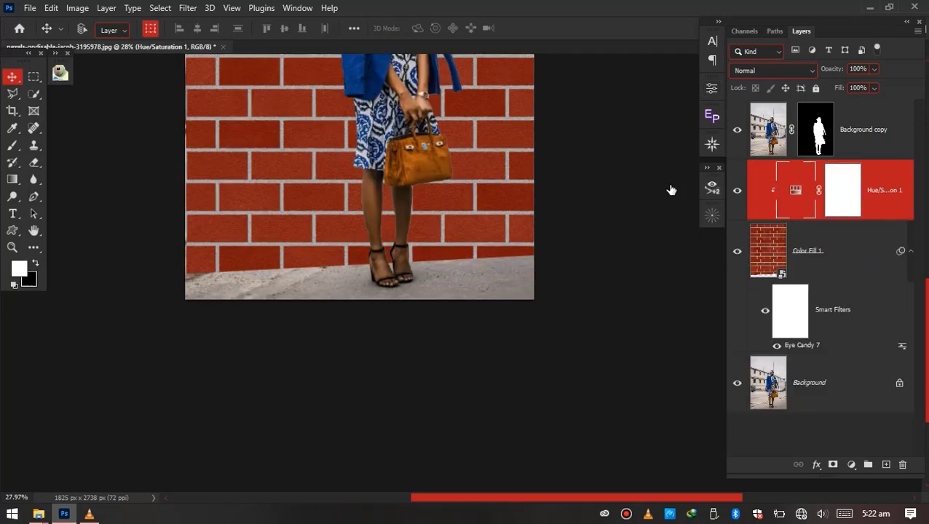
scroll(444, 282, down, 2)
drag(389, 269, 330, 407)
scroll(340, 384, up, 2)
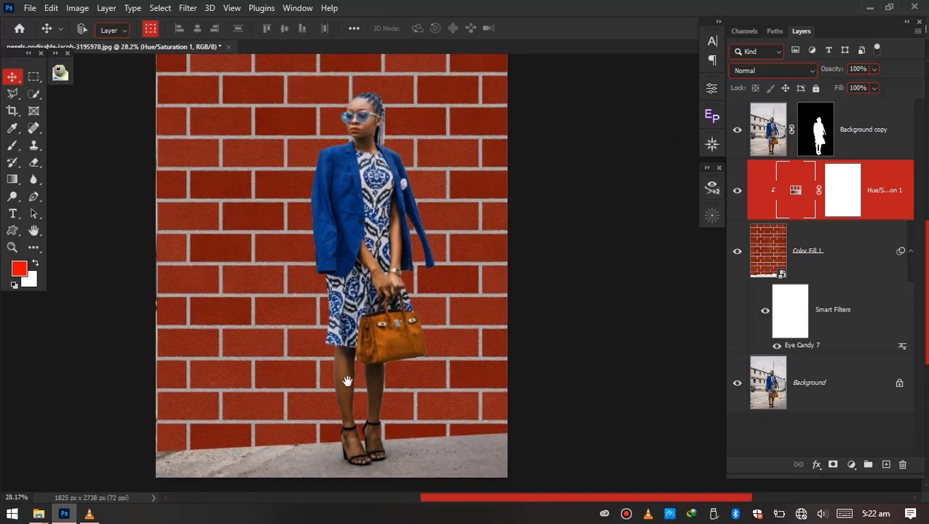
double_click(796, 190)
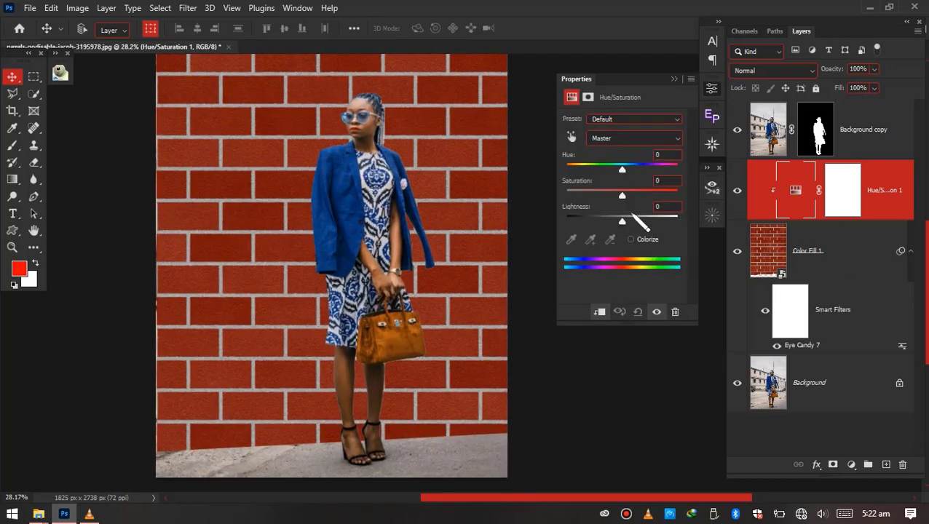
drag(623, 196, 584, 220)
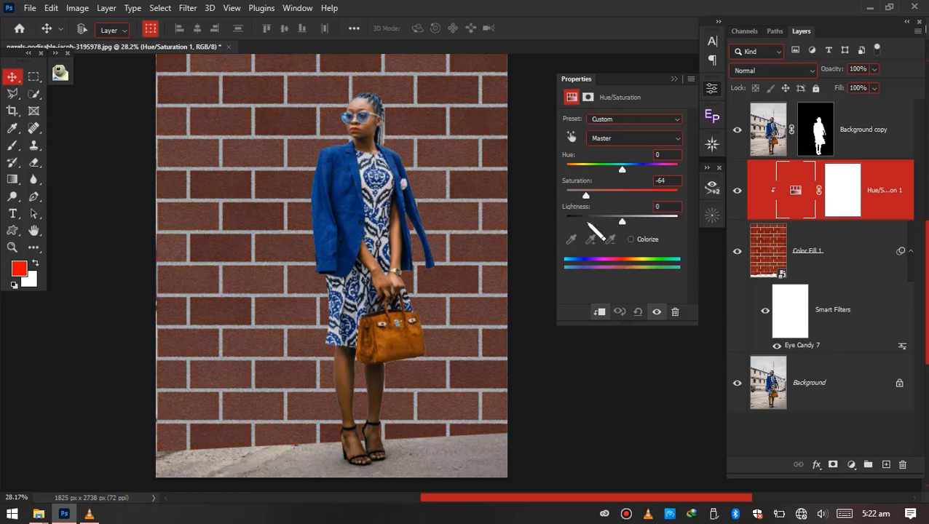
scroll(362, 270, down, 2)
scroll(361, 270, down, 1)
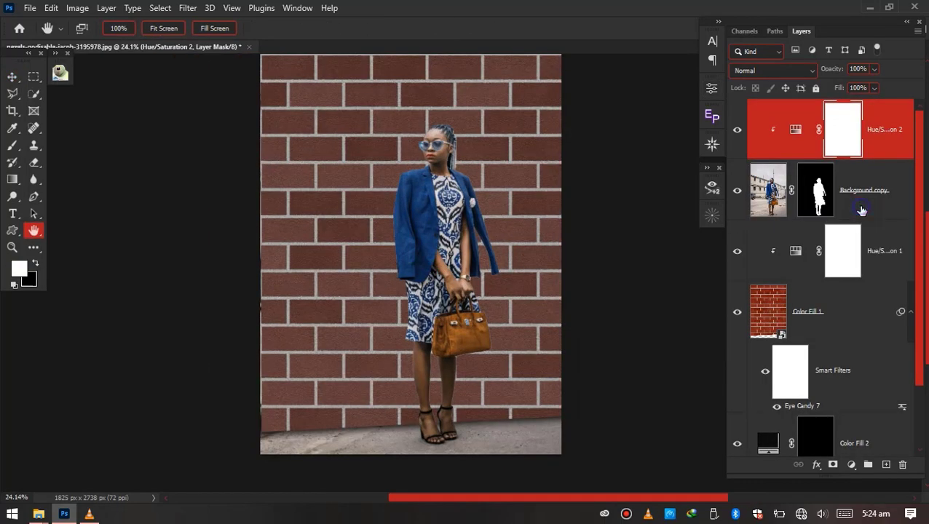
Add a drop shadow to the woman's cutout layer and offset it onto the wall behind her at 4°, 171 px distance
right_click(861, 210)
click(598, 267)
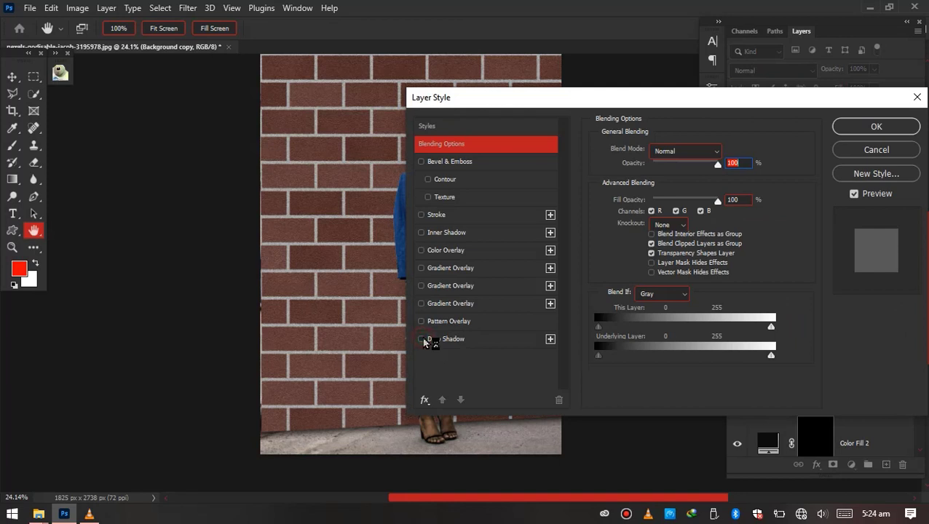
click(441, 340)
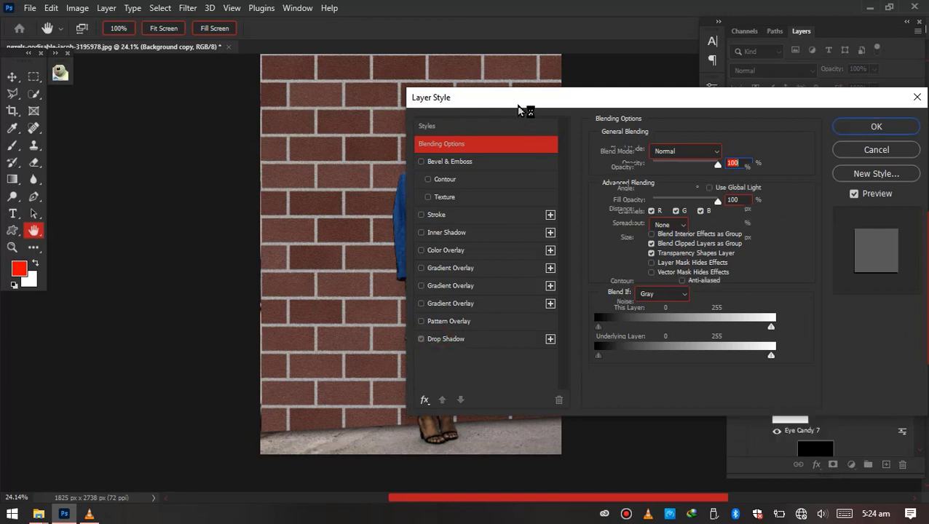
drag(519, 110, 676, 139)
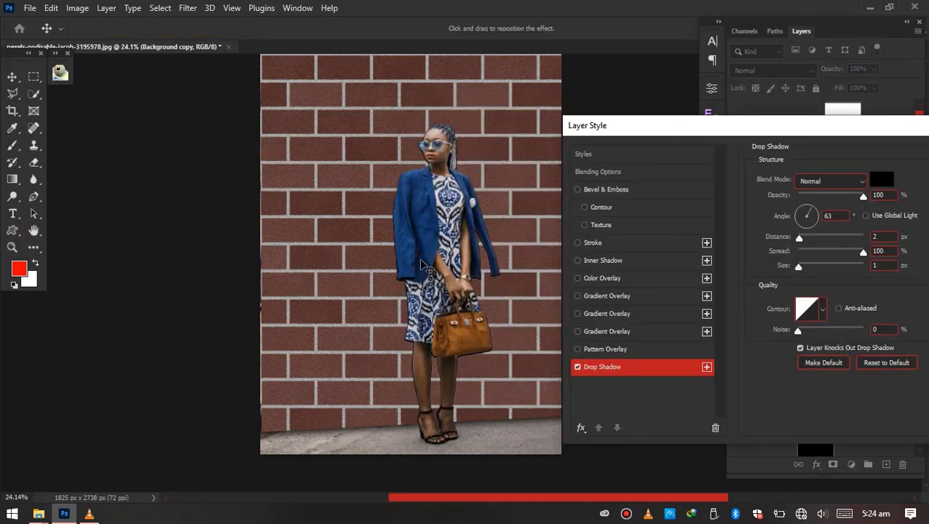
drag(421, 260, 401, 272)
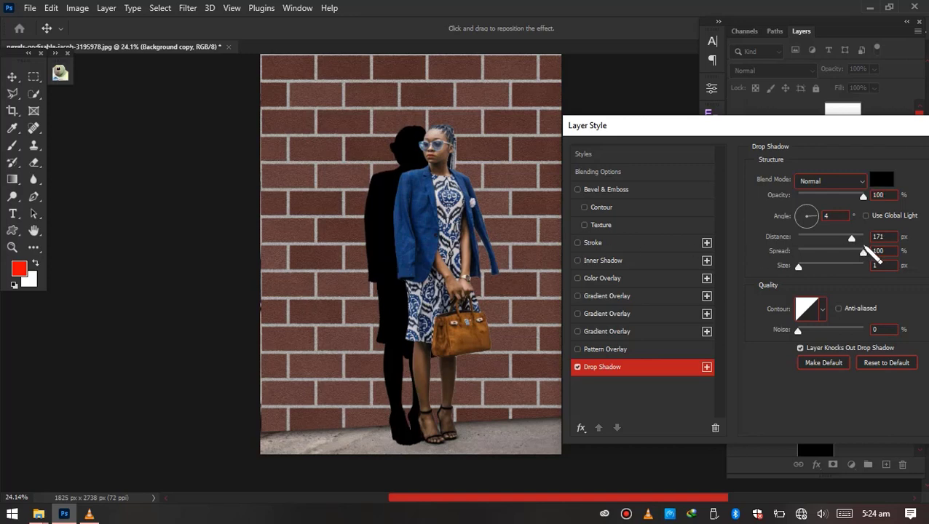
Soften the woman's drop shadow to 21% opacity, 31% spread and 2 px size, and apply the layer style
drag(679, 131, 670, 131)
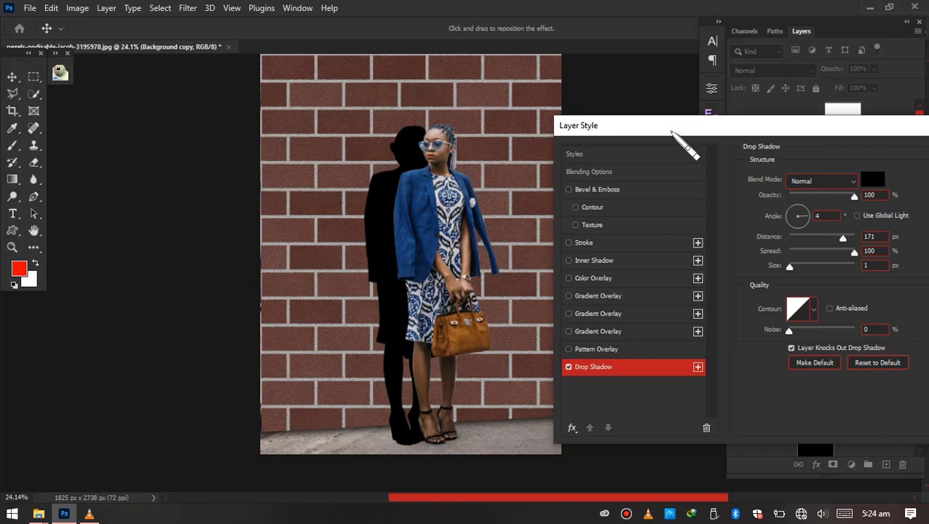
click(809, 196)
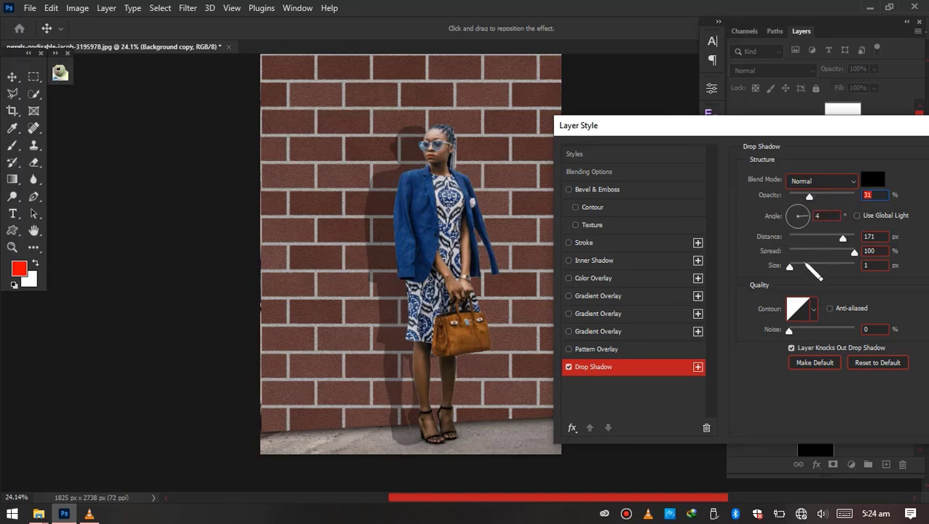
drag(805, 265, 790, 266)
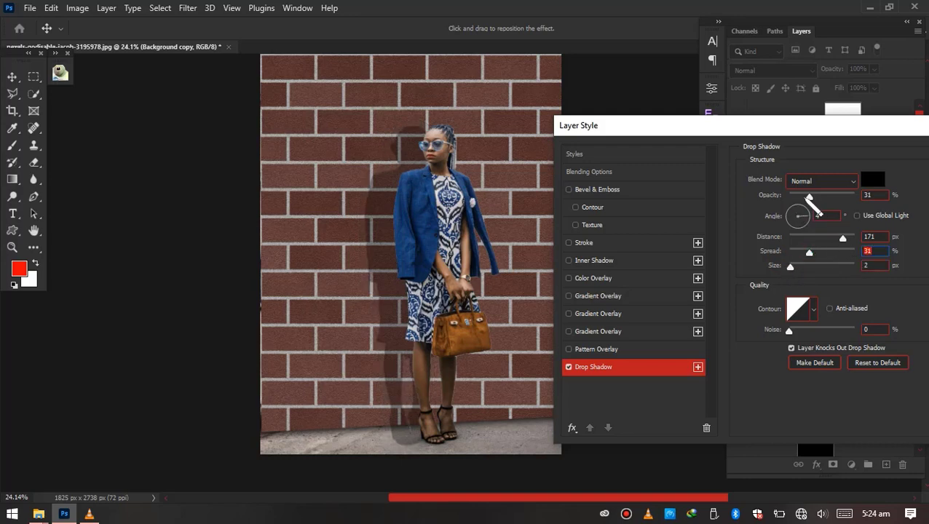
click(803, 197)
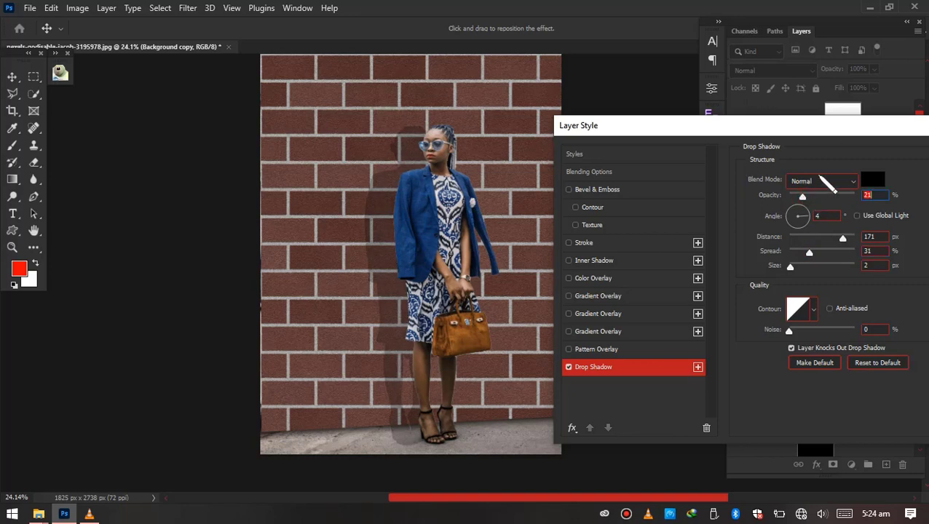
drag(822, 127, 641, 142)
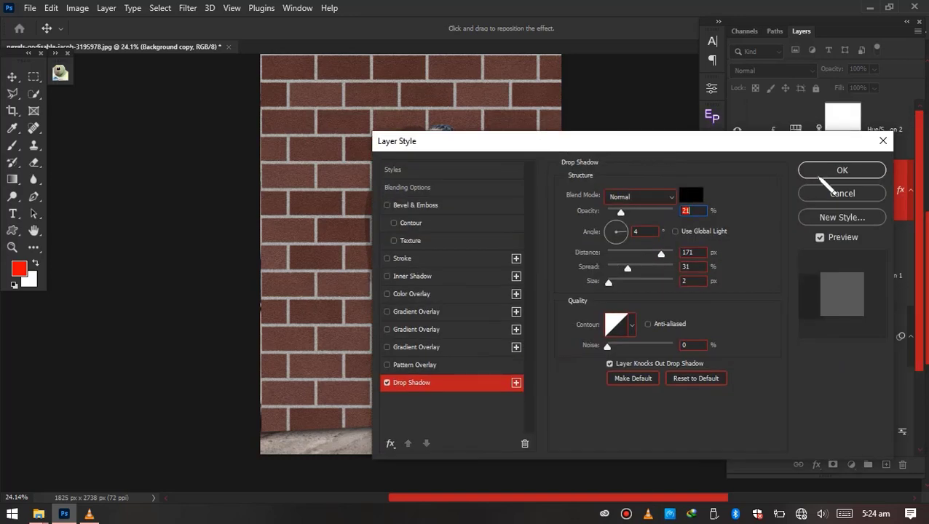
key(Return)
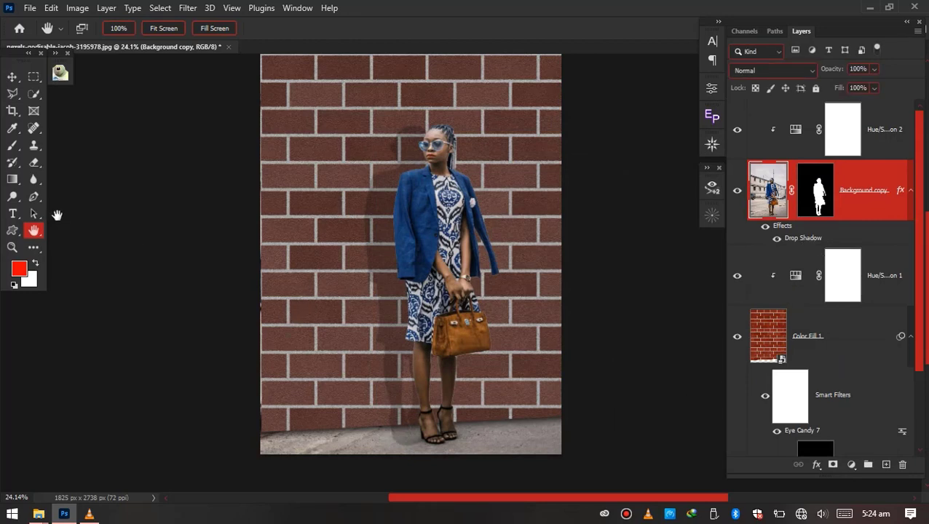
Examine the woman's shadow against the brick wall both up close and in the full composition
scroll(411, 342, down, 2)
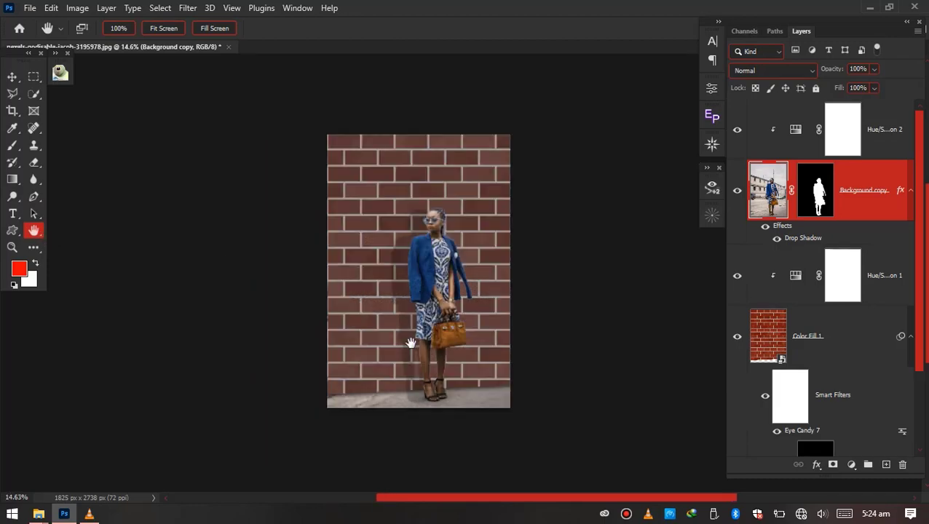
scroll(412, 331, up, 4)
scroll(426, 302, down, 2)
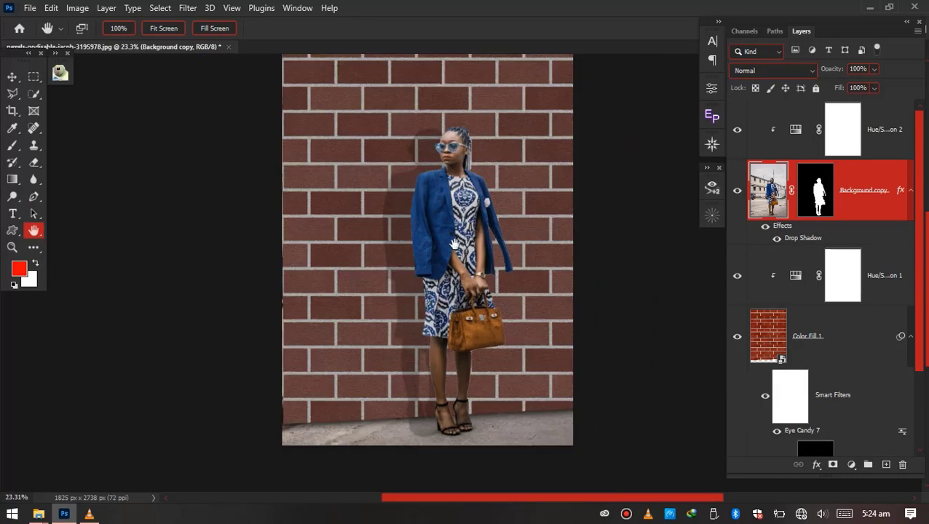
scroll(451, 240, up, 2)
scroll(453, 236, down, 2)
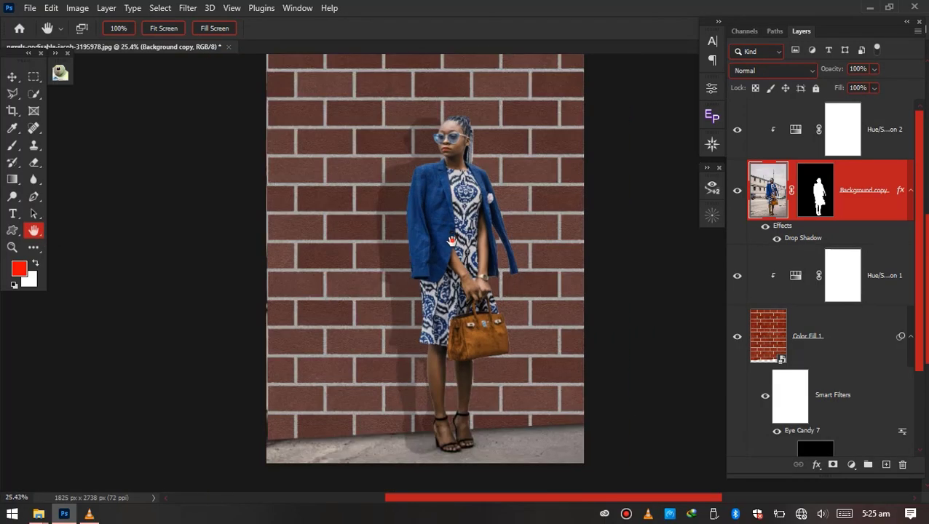
scroll(452, 251, up, 1)
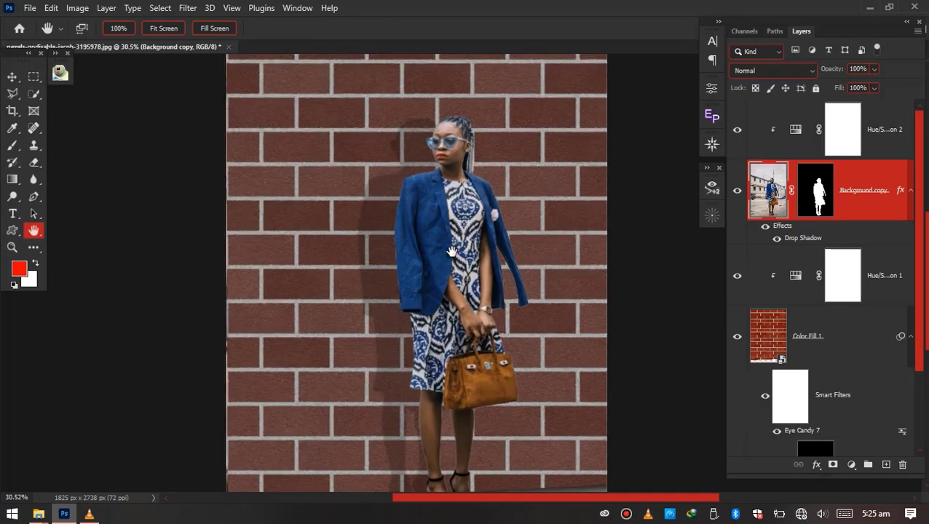
scroll(460, 252, down, 2)
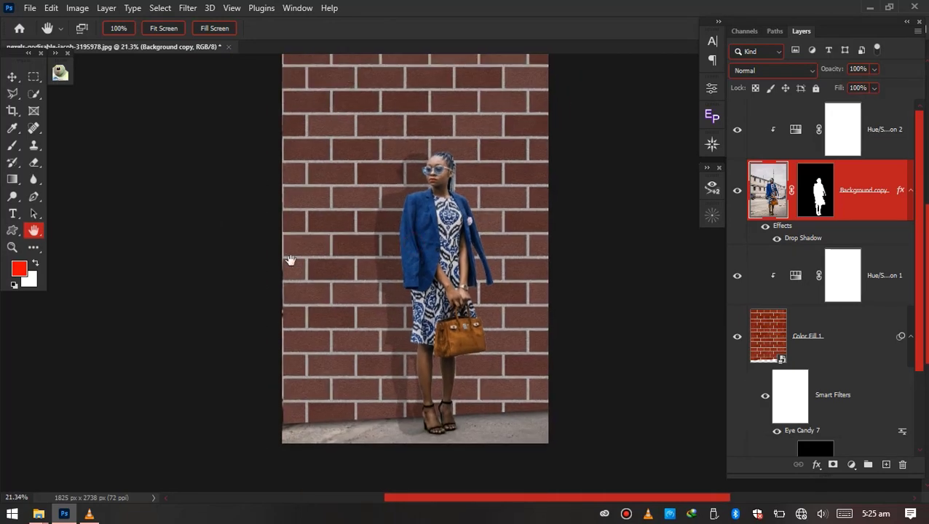
scroll(432, 273, down, 2)
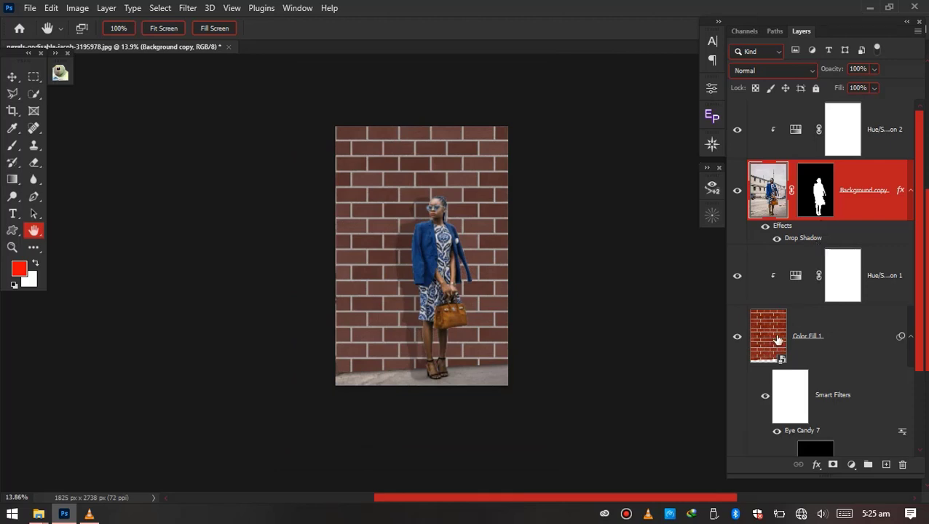
Group all layers above the Background, from the uppermost Hue/Saturation adjustment to Color Fill 2
scroll(814, 362, down, 3)
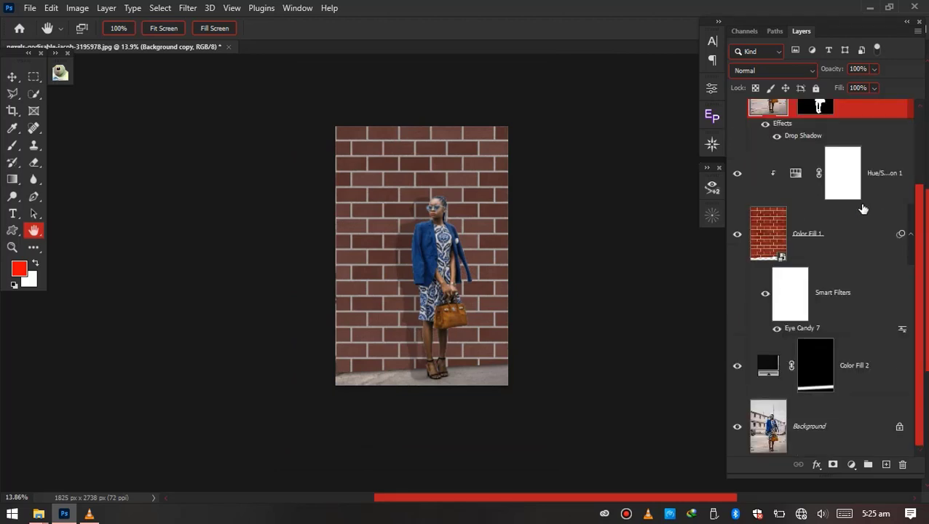
scroll(862, 210, up, 3)
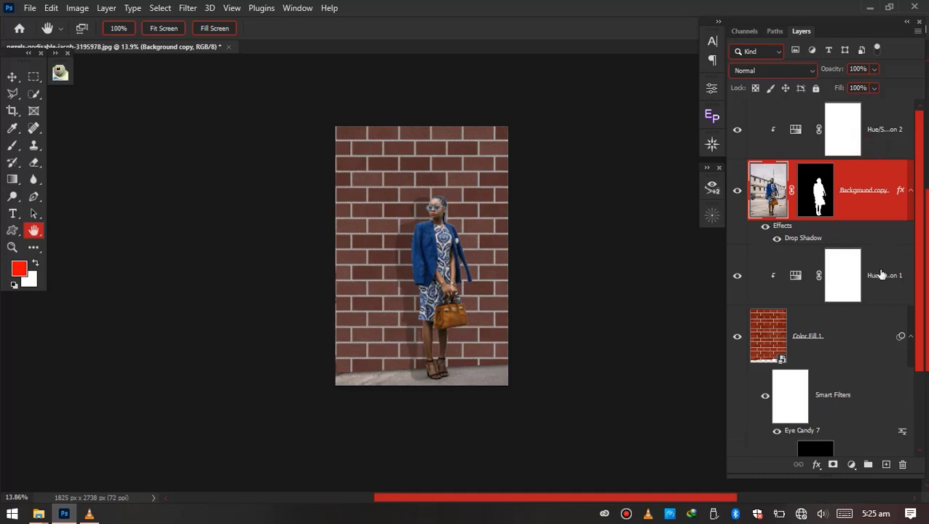
click(882, 131)
scroll(882, 290, down, 3)
shift+click(864, 365)
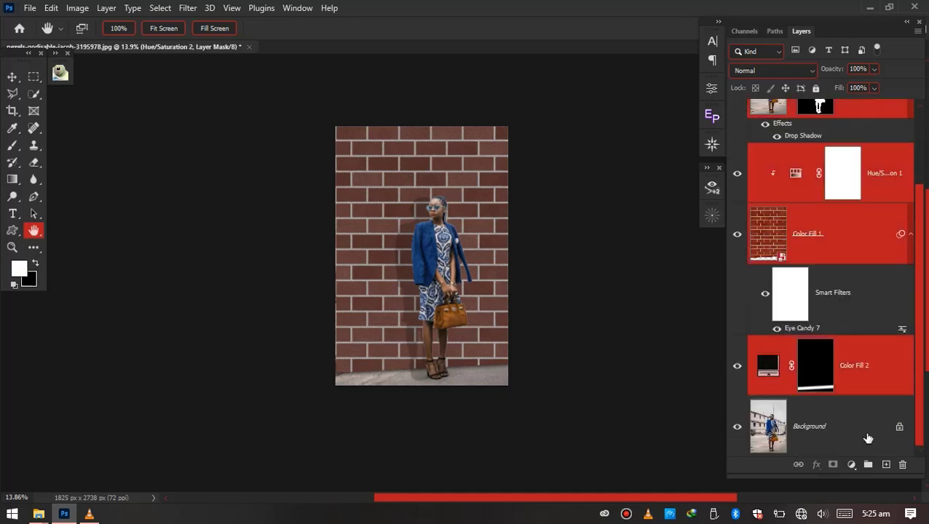
click(867, 464)
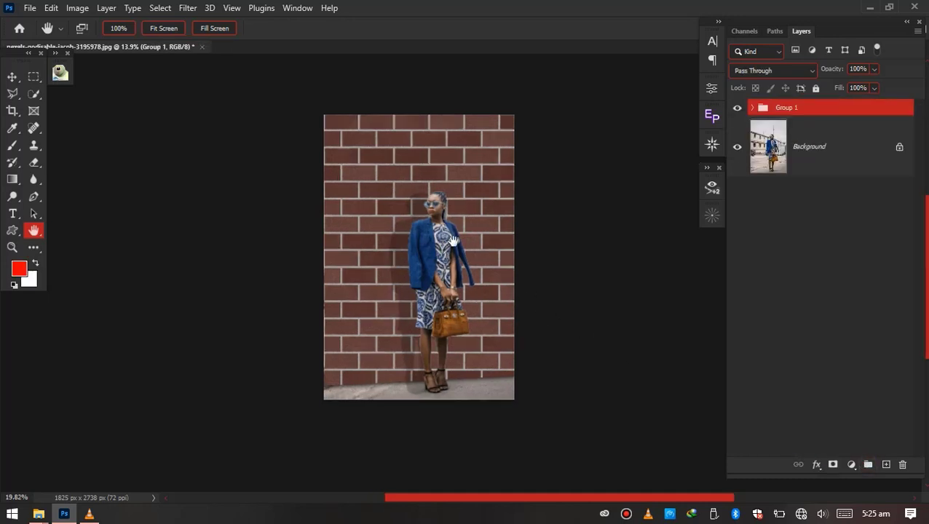
Compare the brick wall composite with the original street photo by repeatedly hiding and showing the layer group
scroll(446, 241, up, 3)
scroll(404, 415, up, 2)
scroll(414, 407, down, 2)
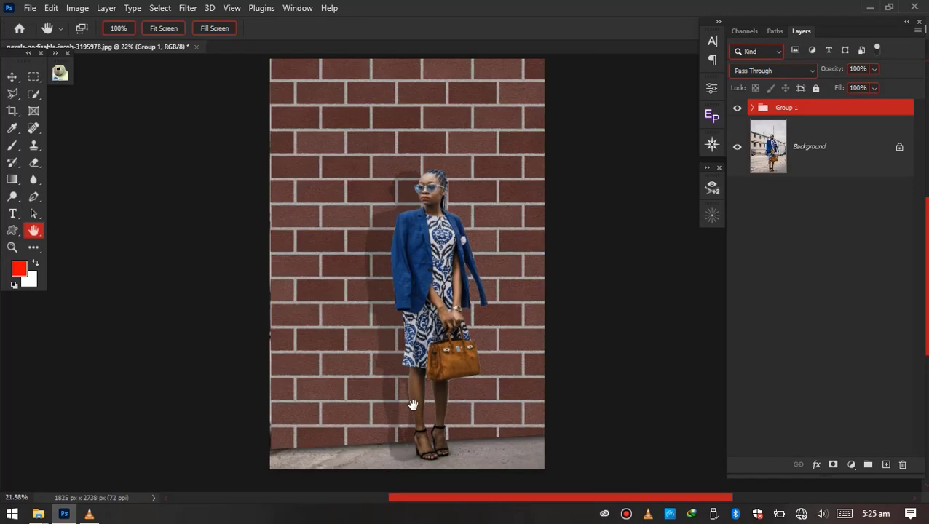
click(739, 109)
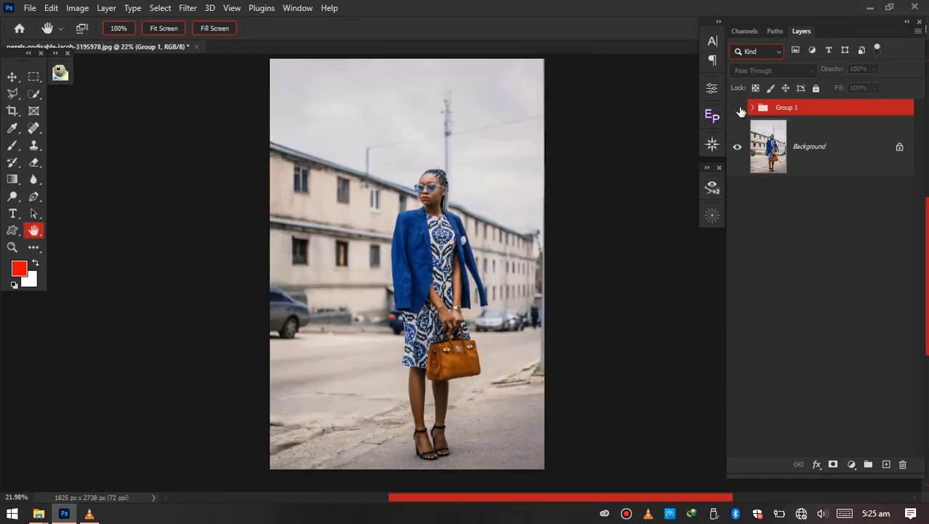
click(738, 107)
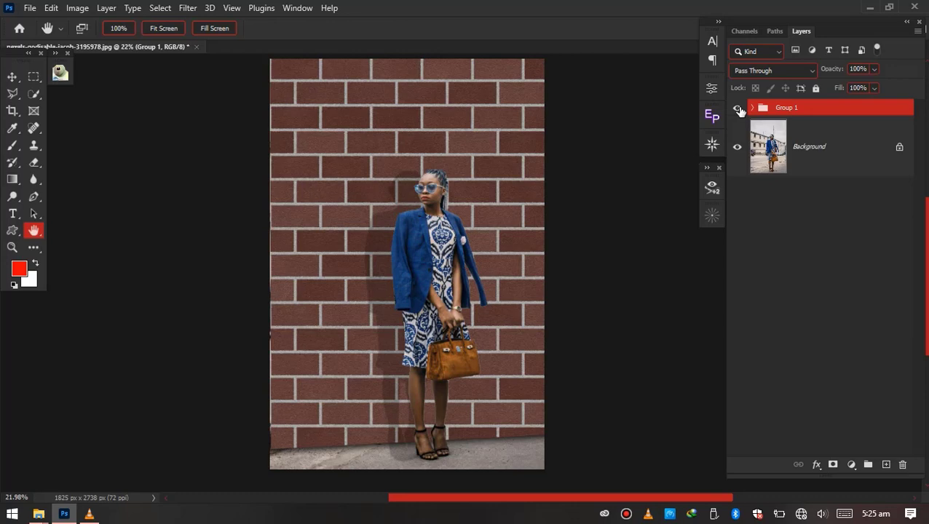
click(739, 108)
click(738, 109)
click(738, 109)
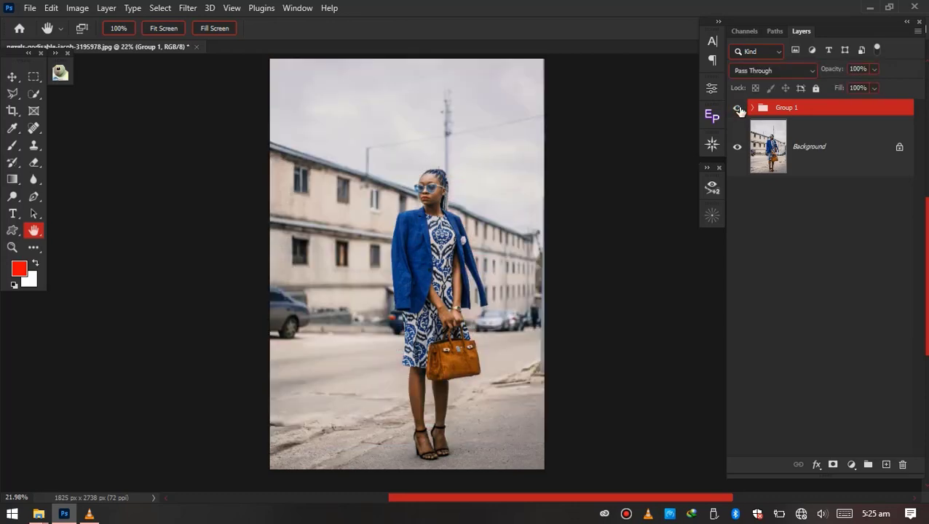
click(738, 109)
click(739, 109)
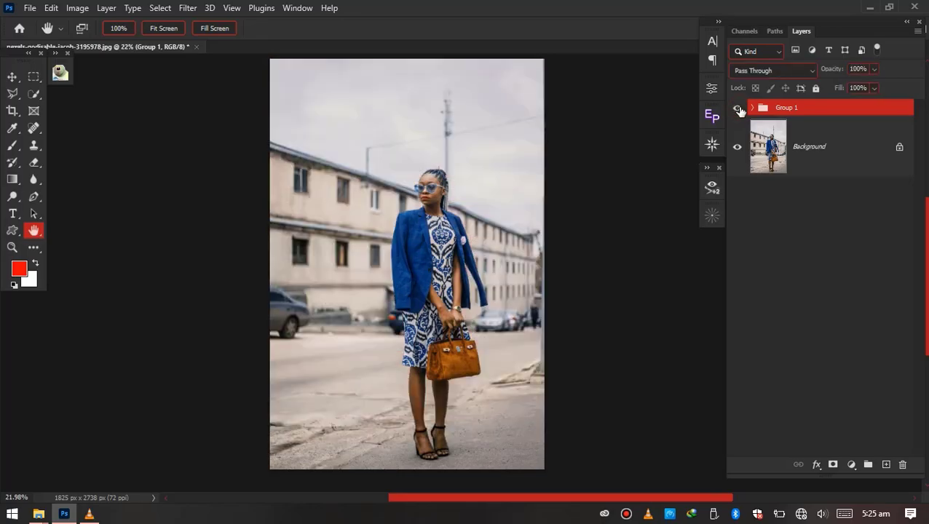